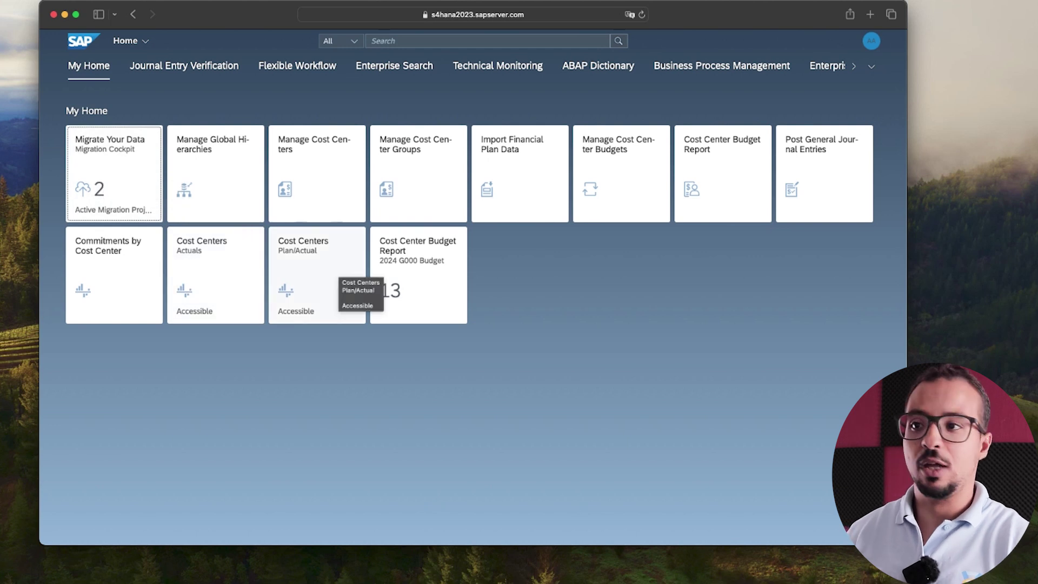
# Leave the launchpad search and open the SAP Fiori Apps Reference Library ('fioriapp') in a new tab.
pyautogui.click(381, 41)
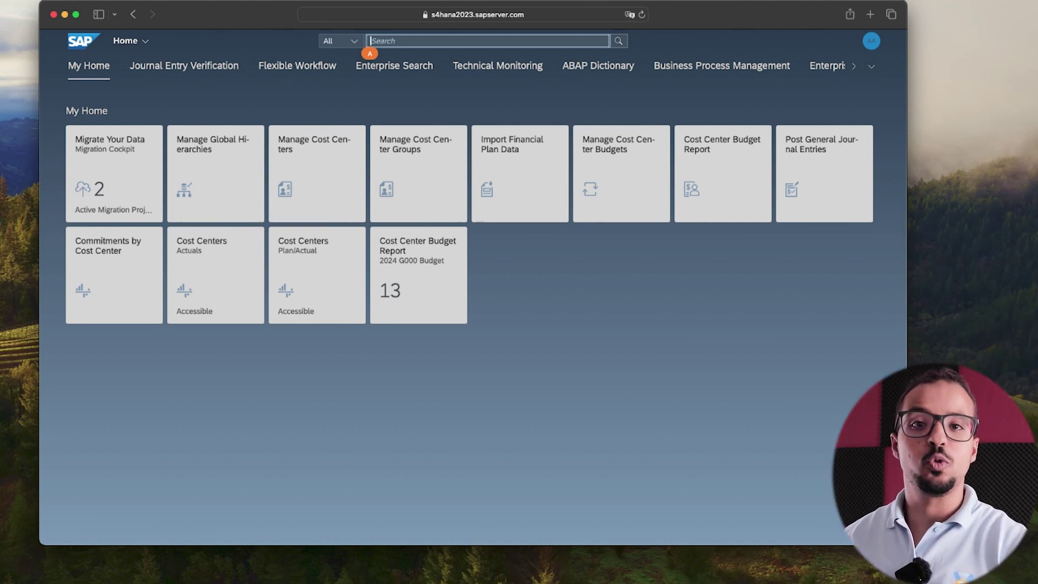
pyautogui.press('Escape')
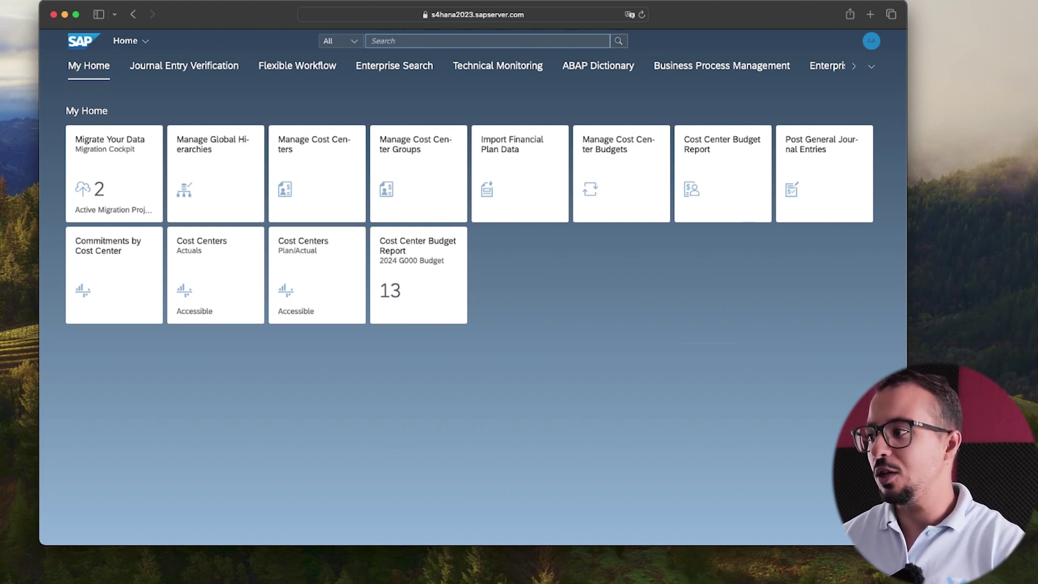
pyautogui.press('super+t')
pyautogui.write('fioriapp')
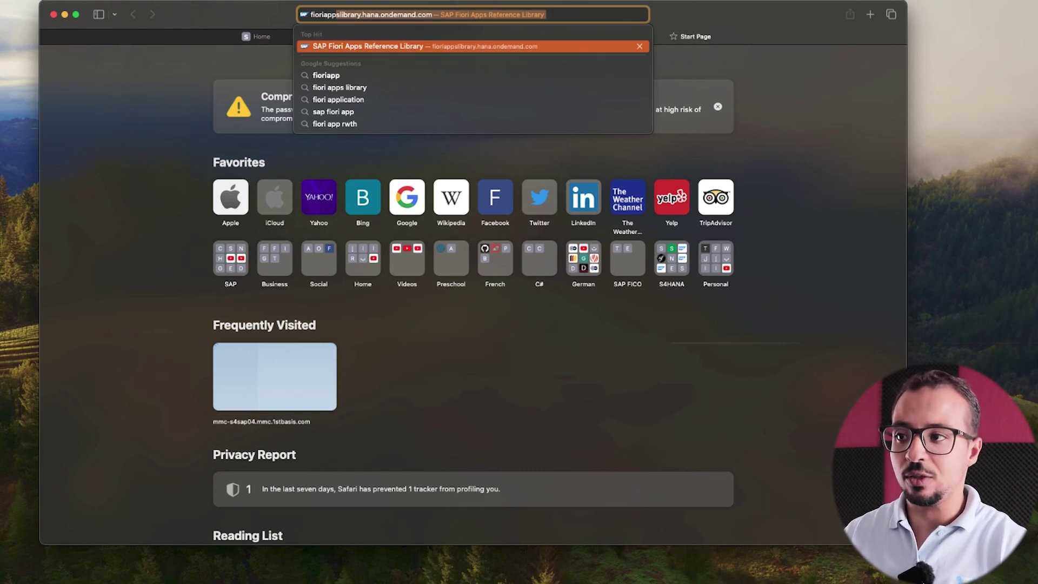
pyautogui.press('Return')
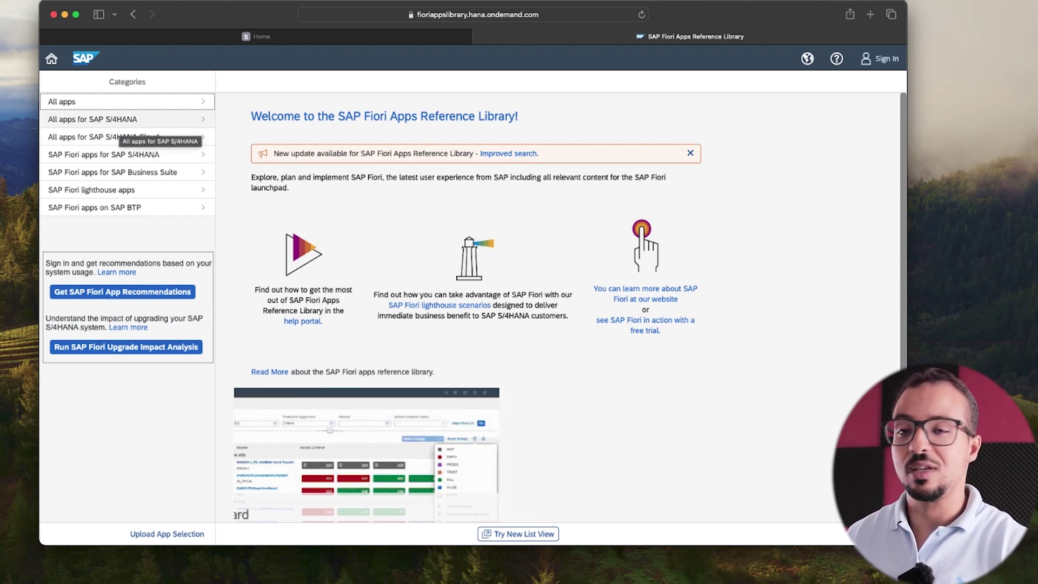
# List all SAP S/4HANA apps, search 'migrate your data' and open Migrate Your Data (F3473).
pyautogui.click(119, 120)
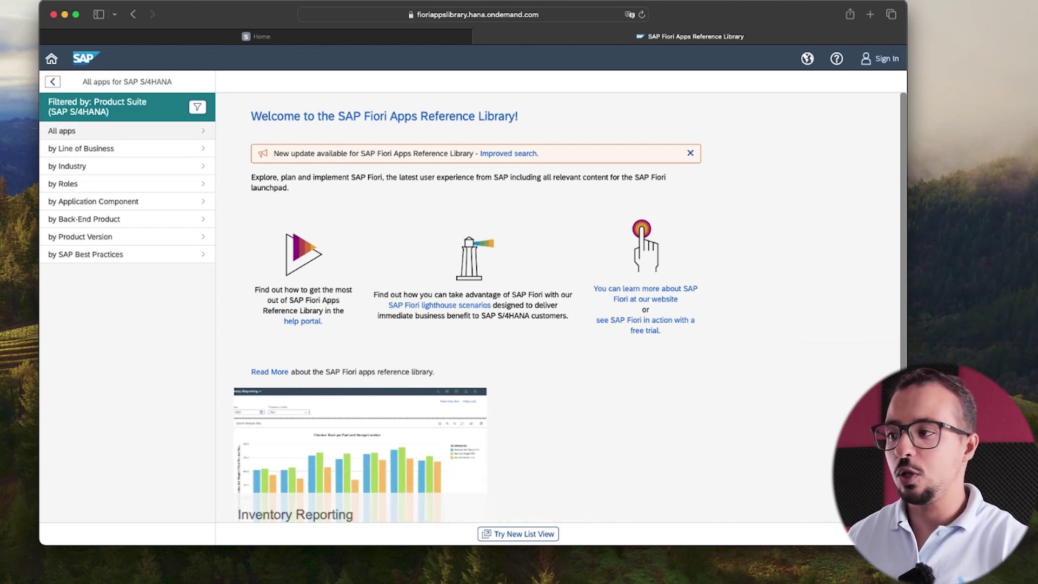
pyautogui.click(61, 131)
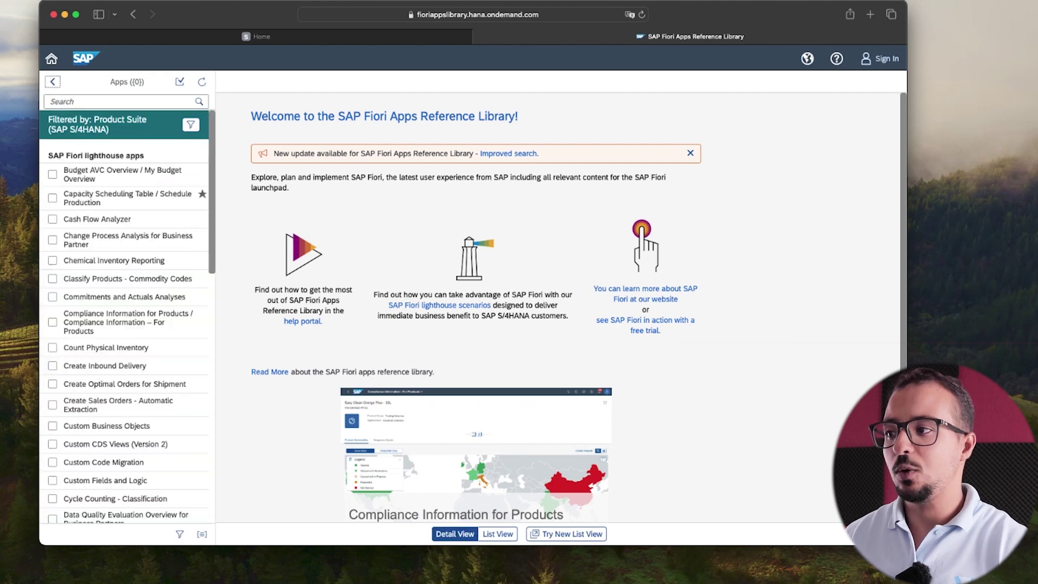
pyautogui.click(119, 101)
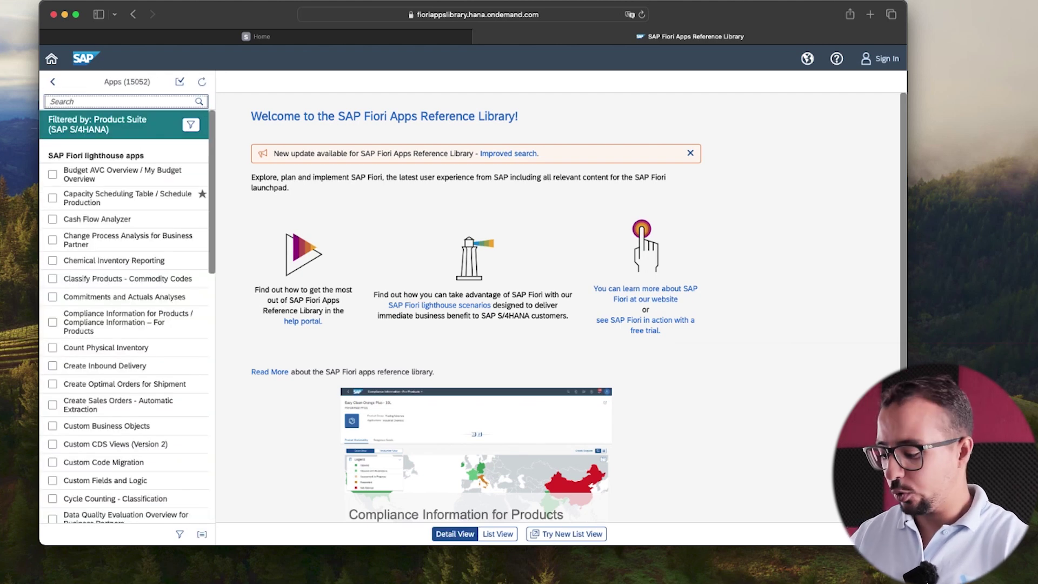
pyautogui.write('migrate')
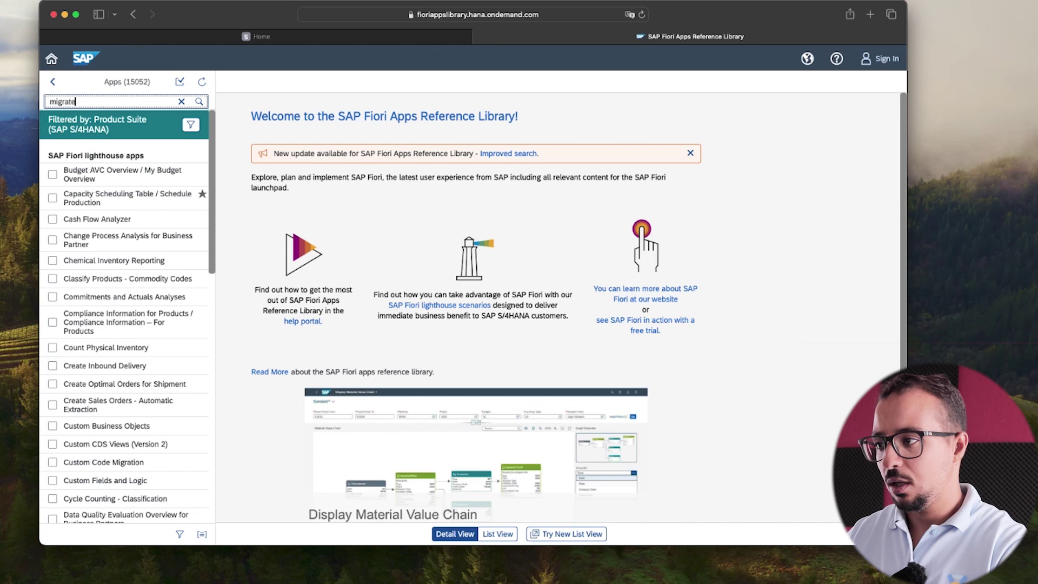
pyautogui.write(' your data')
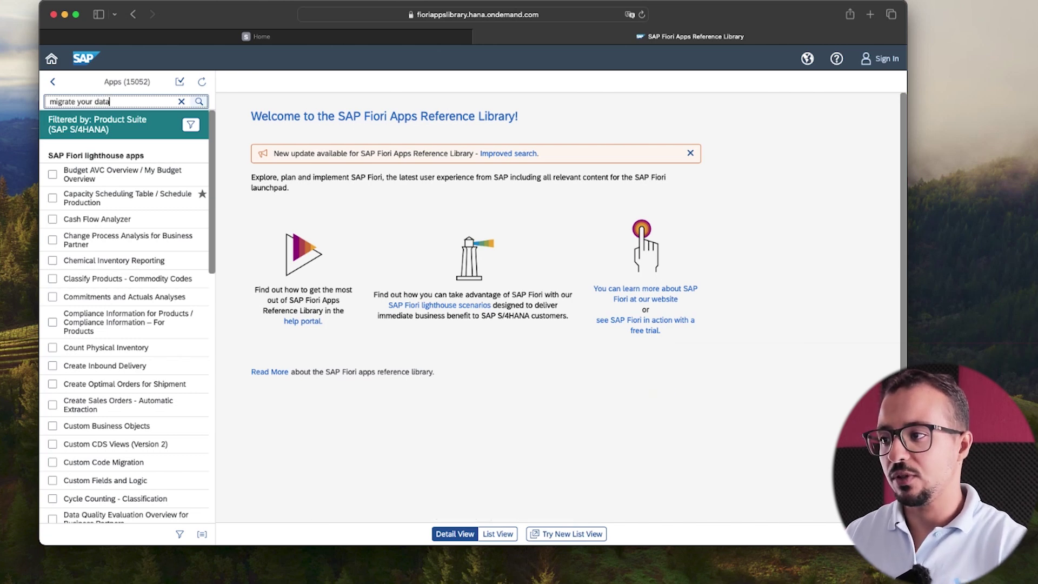
pyautogui.press('Return')
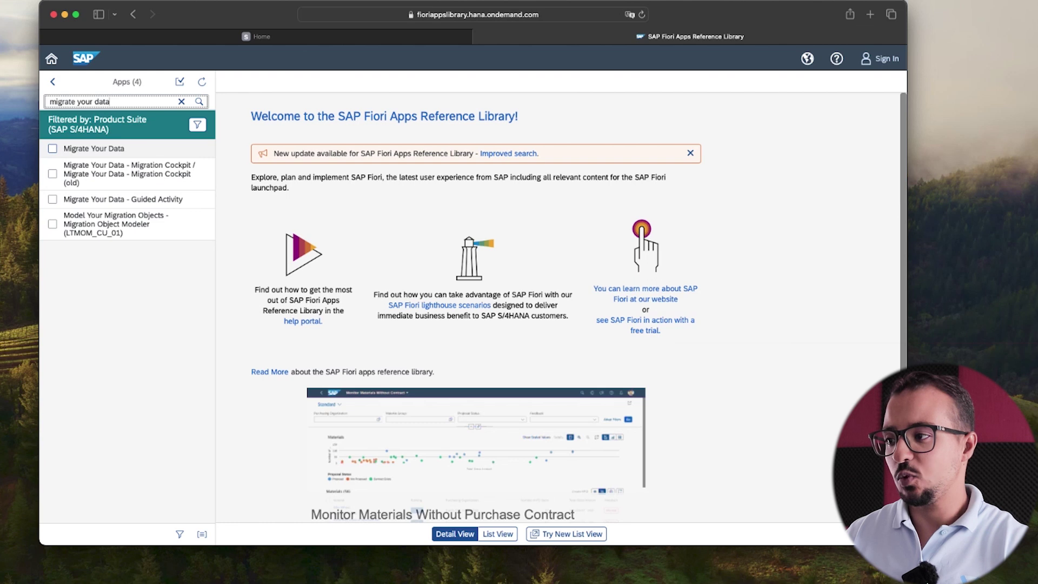
pyautogui.click(53, 148)
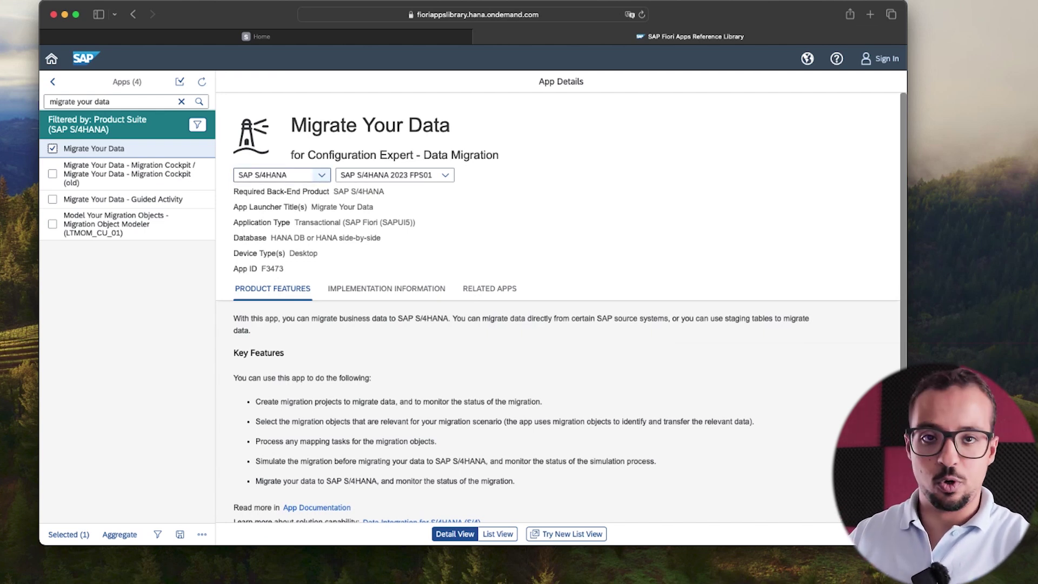
# Keep product SAP S/4HANA and release 2023 FPS01, and show the Implementation Information.
pyautogui.click(321, 175)
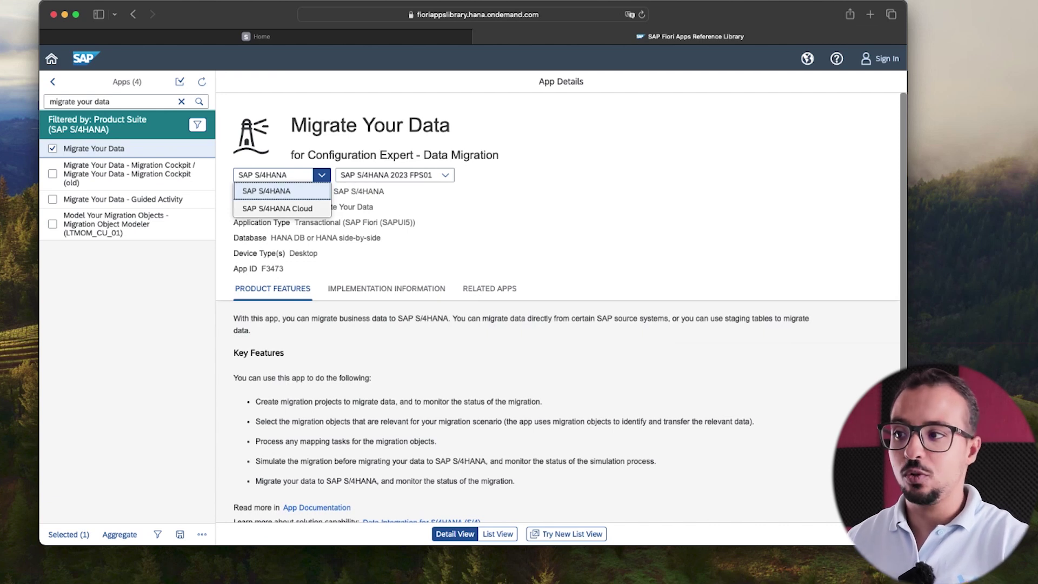
pyautogui.press('Escape')
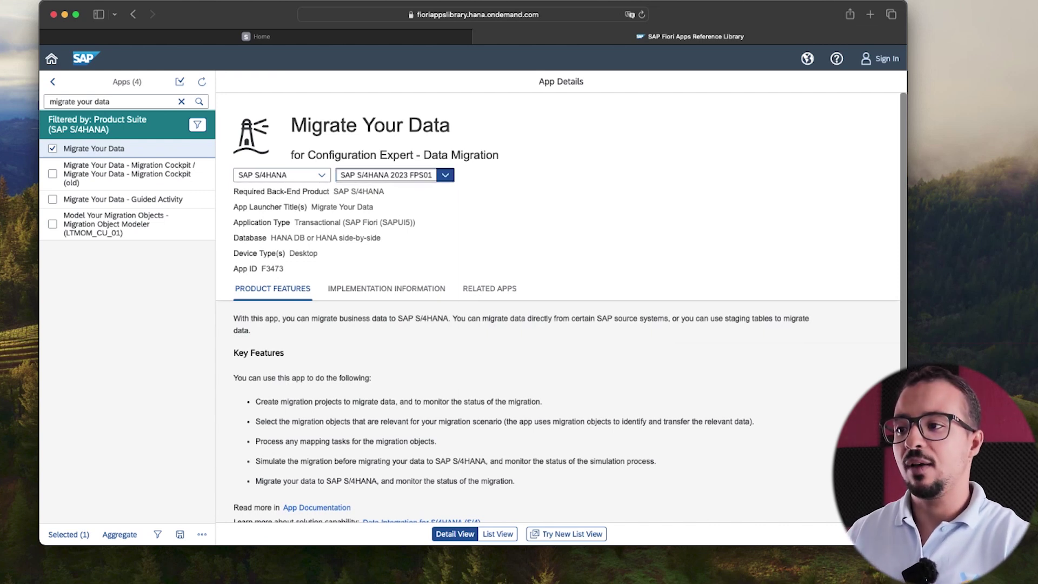
pyautogui.click(445, 175)
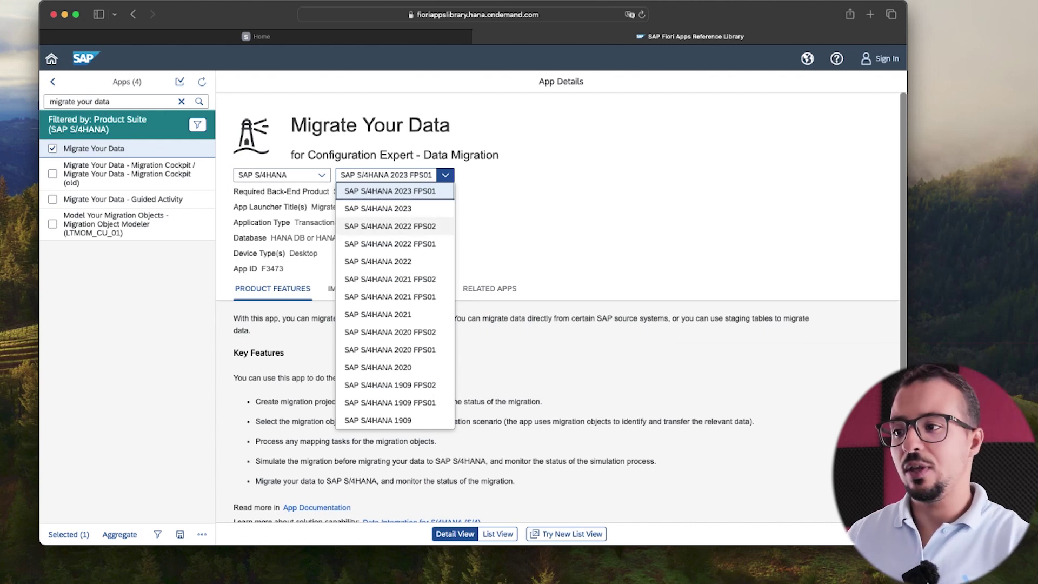
pyautogui.press('Escape')
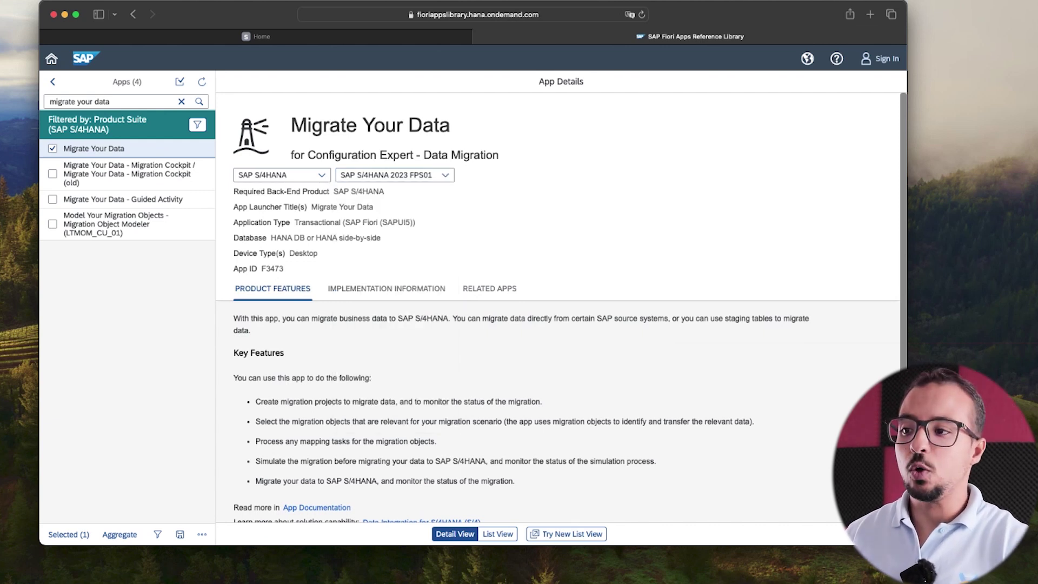
pyautogui.click(386, 288)
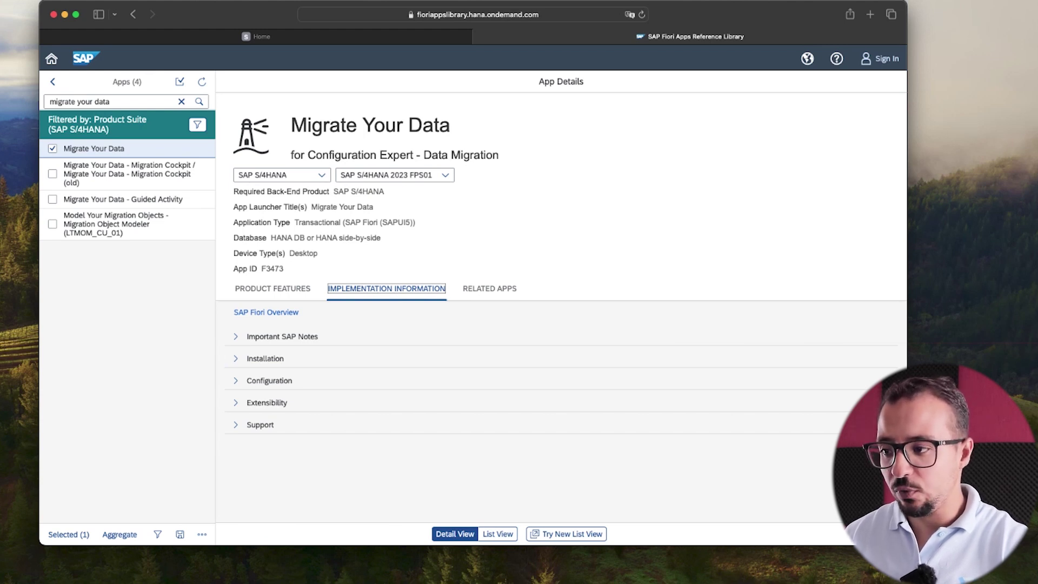
# Expand the configuration details and scroll to business role SAP_BR_CONFIG_EXPERT_DATA_MIG.
pyautogui.click(236, 380)
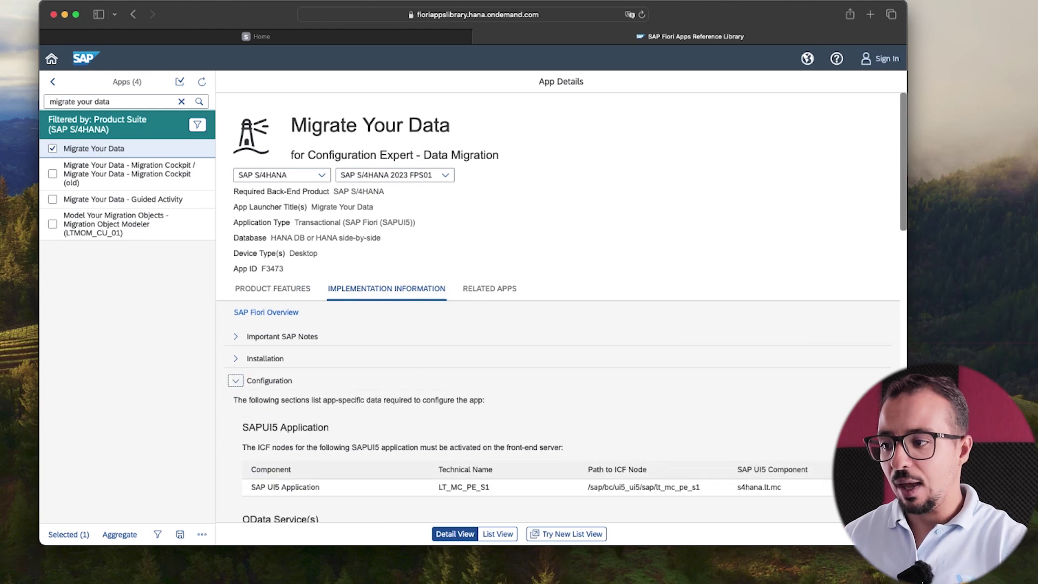
pyautogui.scroll(-10, 562, 308)
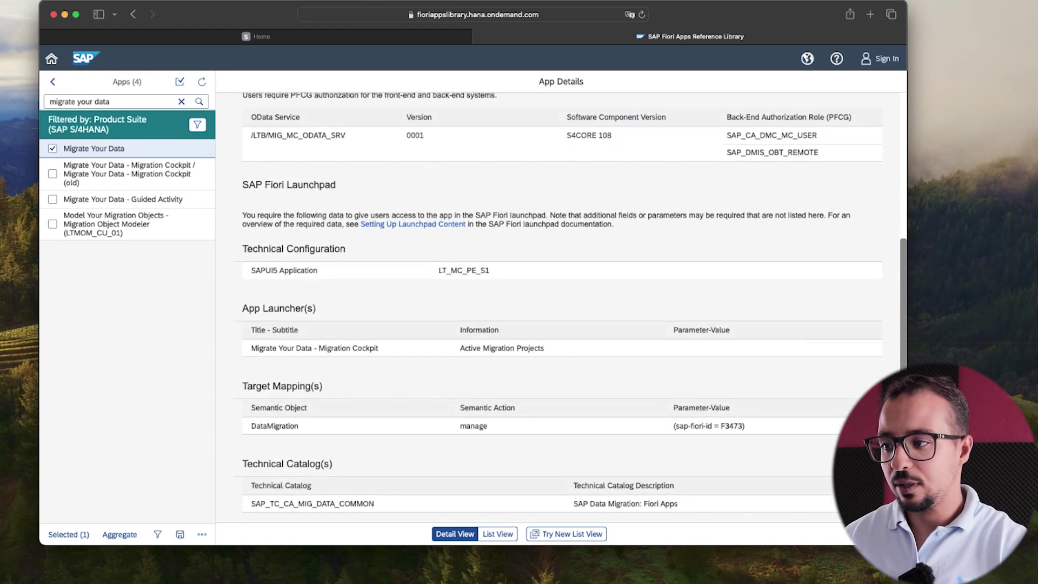
pyautogui.scroll(-5, 562, 308)
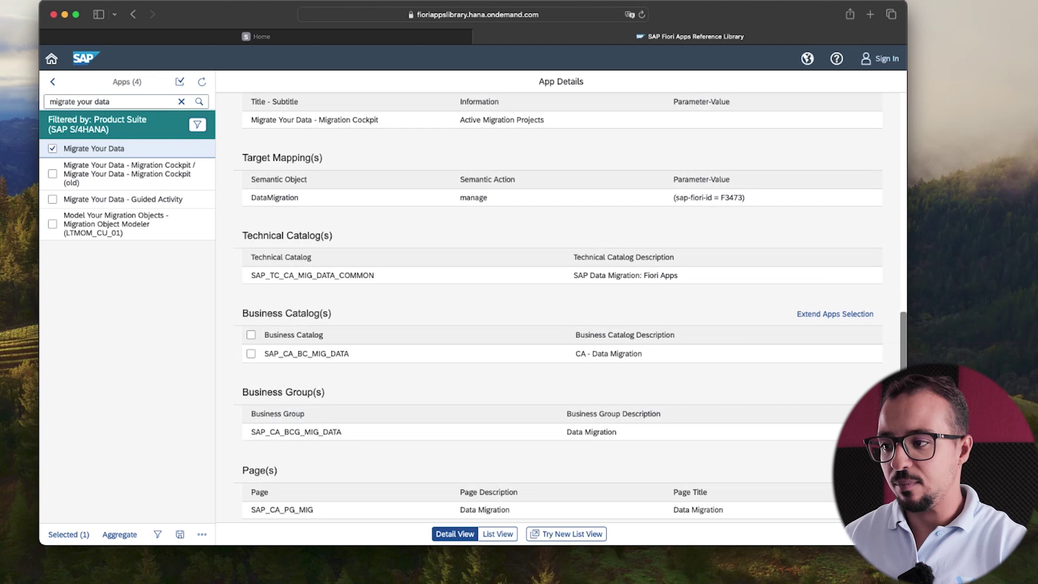
pyautogui.scroll(-3, 558, 309)
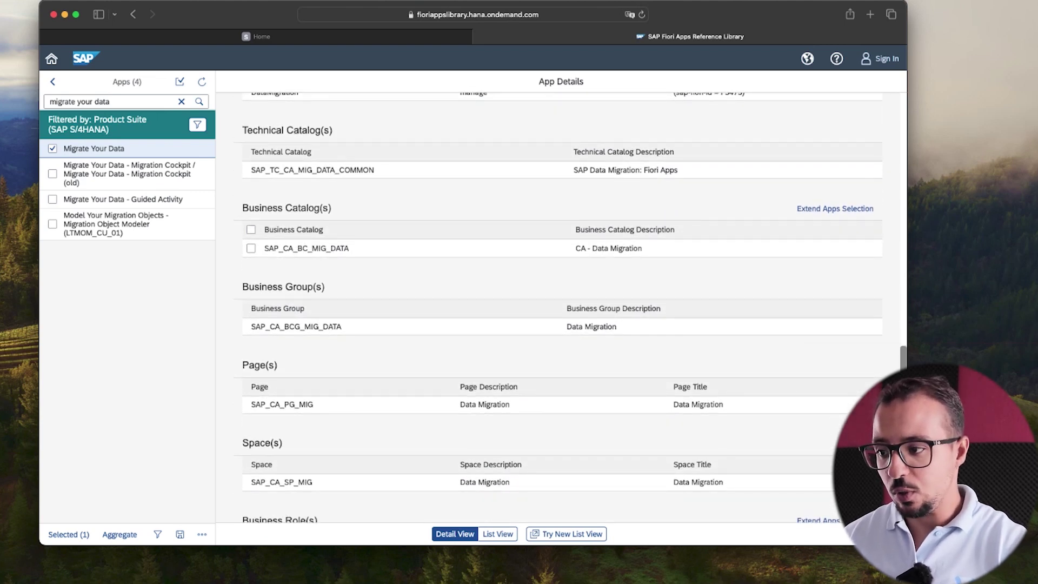
pyautogui.scroll(-4, 558, 308)
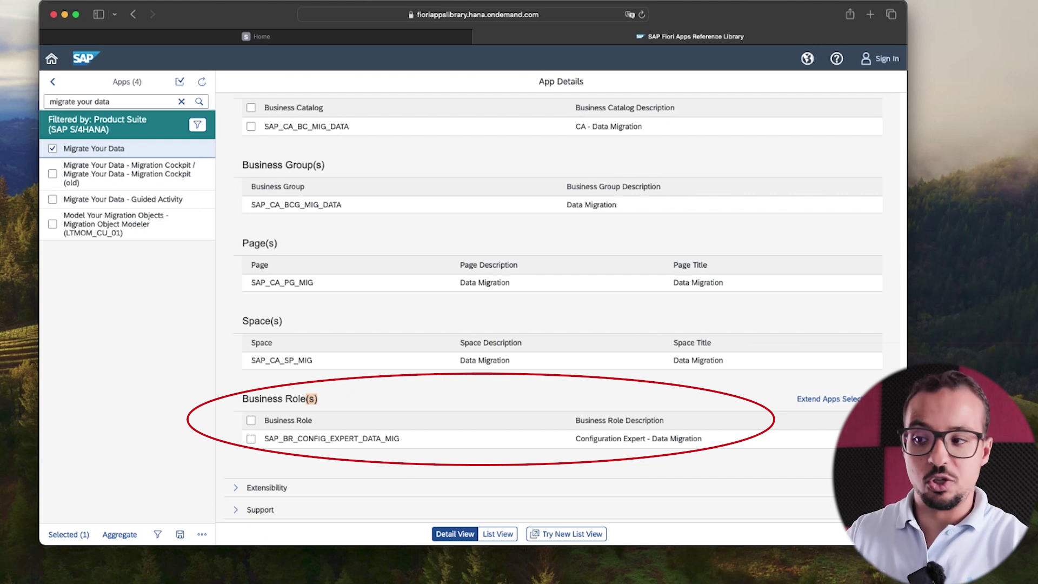
pyautogui.click(486, 439)
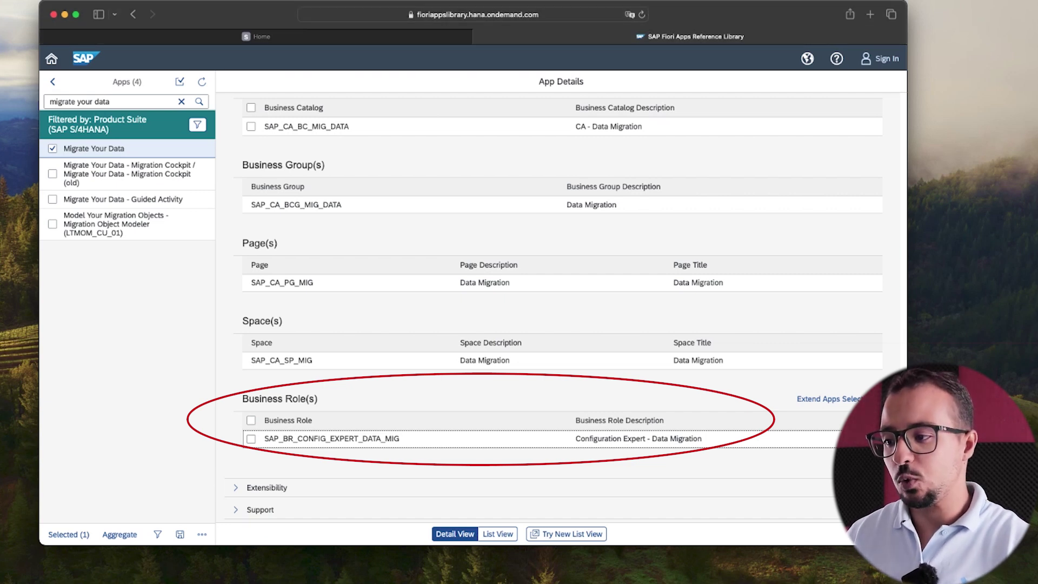
# Select the business role name SAP_BR_CONFIG_EXPERT_DATA_MIG for copying.
pyautogui.moveTo(265, 439); pyautogui.dragTo(400, 439)
pyautogui.hotkey('ctrl', 'c')
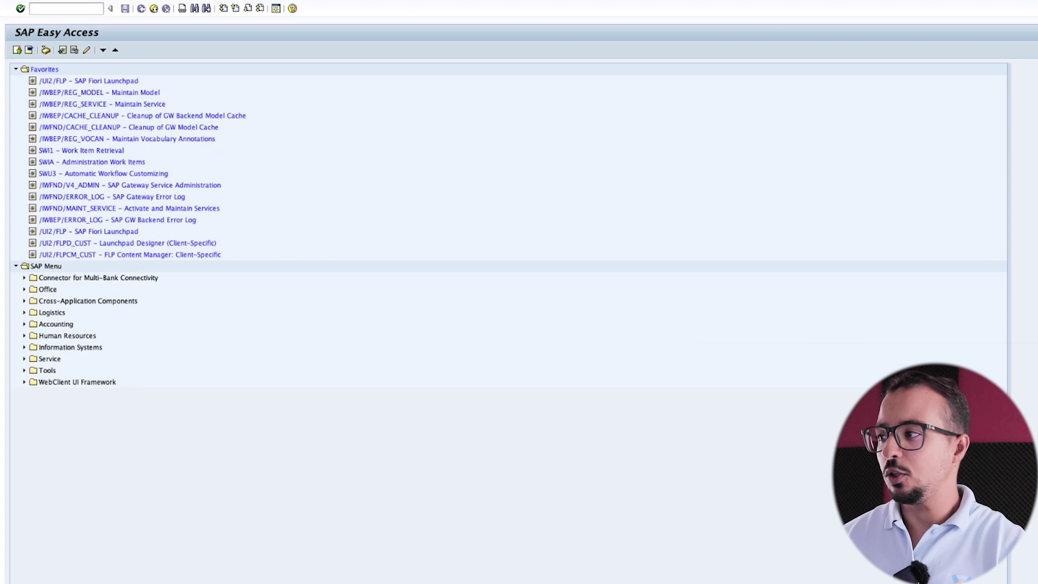
# Run transaction SU01 and enter the user's ID.
pyautogui.click(65, 8)
pyautogui.write('su01')
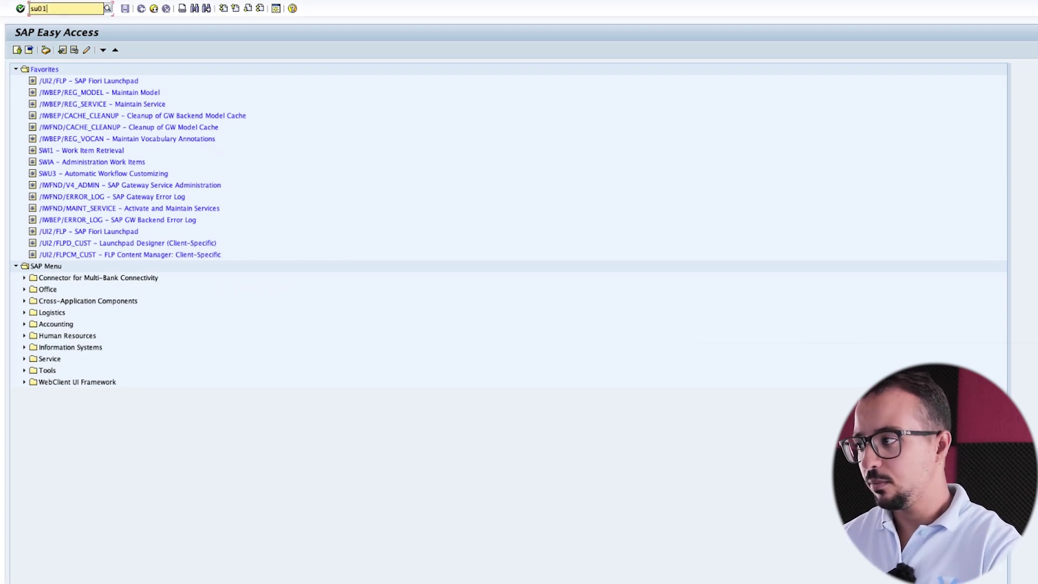
pyautogui.press('Return')
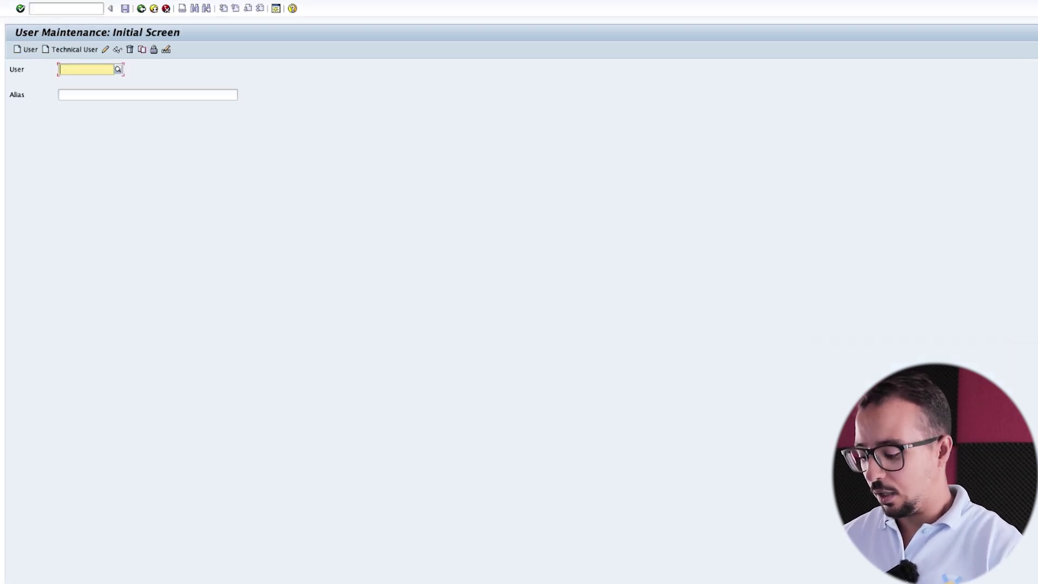
pyautogui.write('abdullah')
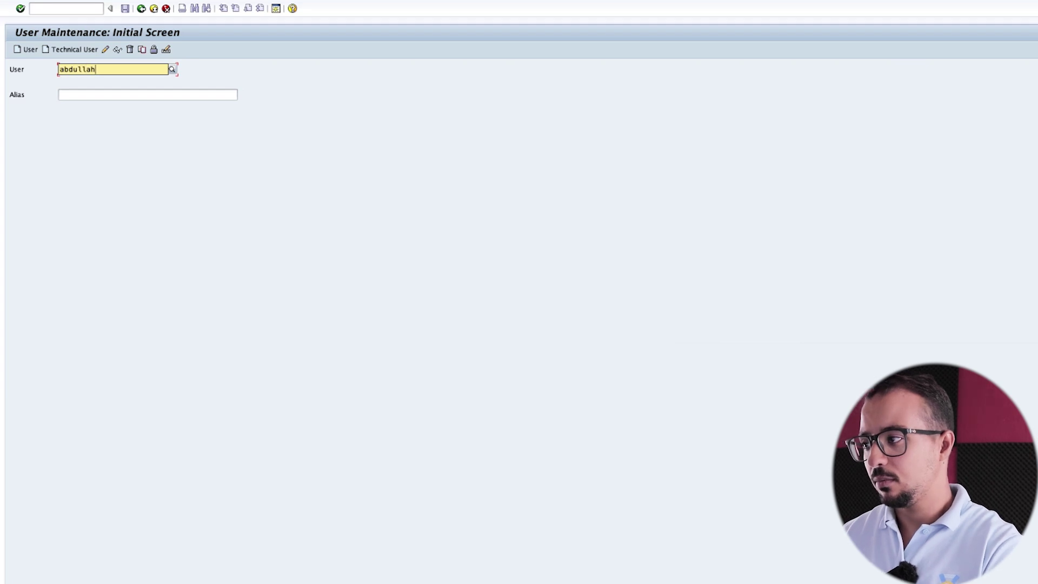
pyautogui.write('01')
pyautogui.press('Return')
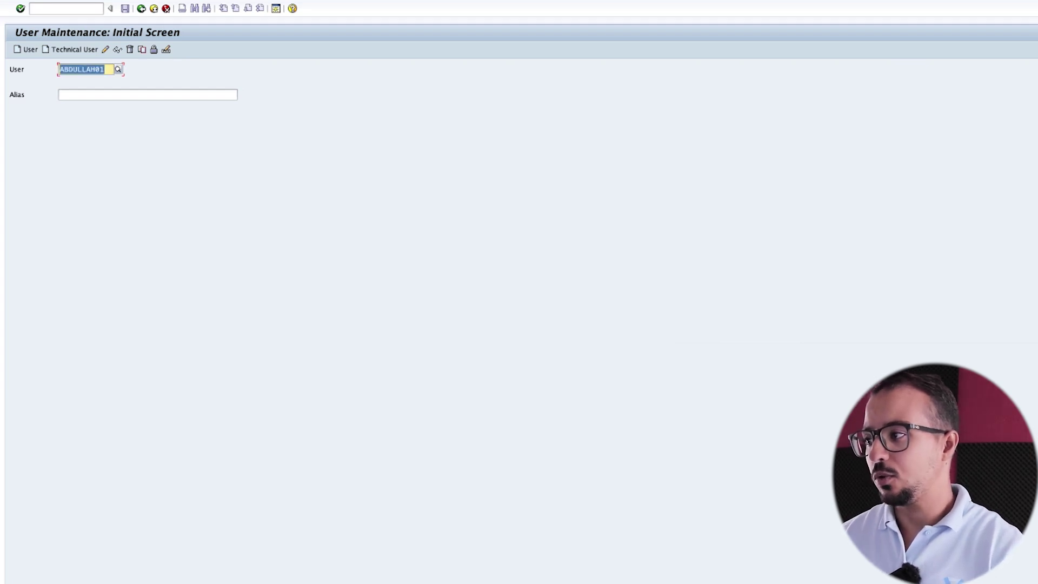
# Add role SAP_BR_CONFIG_EXPERT_DATA_MIG below Z_S_RFCACL in the user's Roles and save.
pyautogui.click(105, 49)
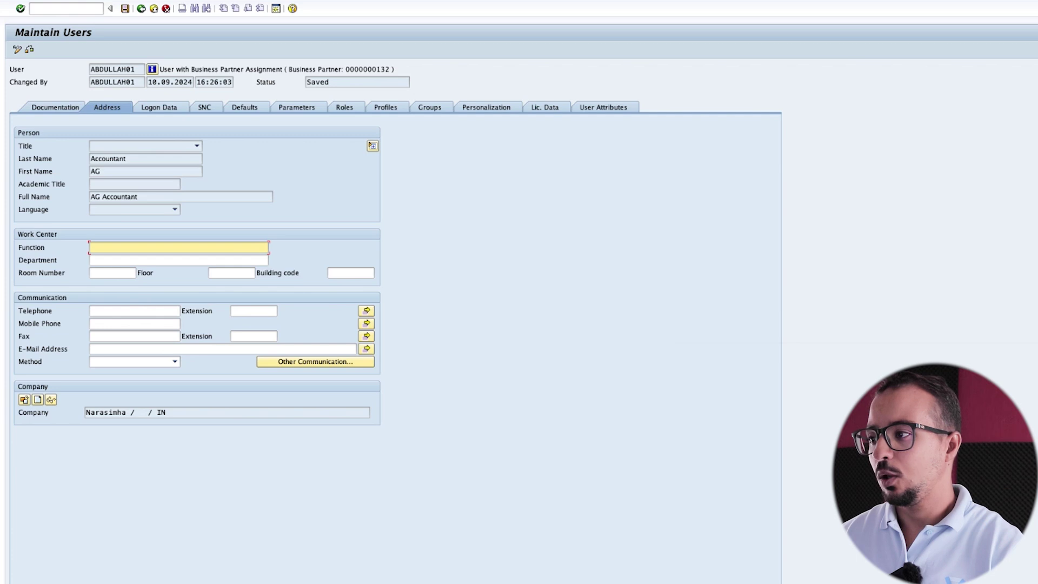
pyautogui.click(344, 107)
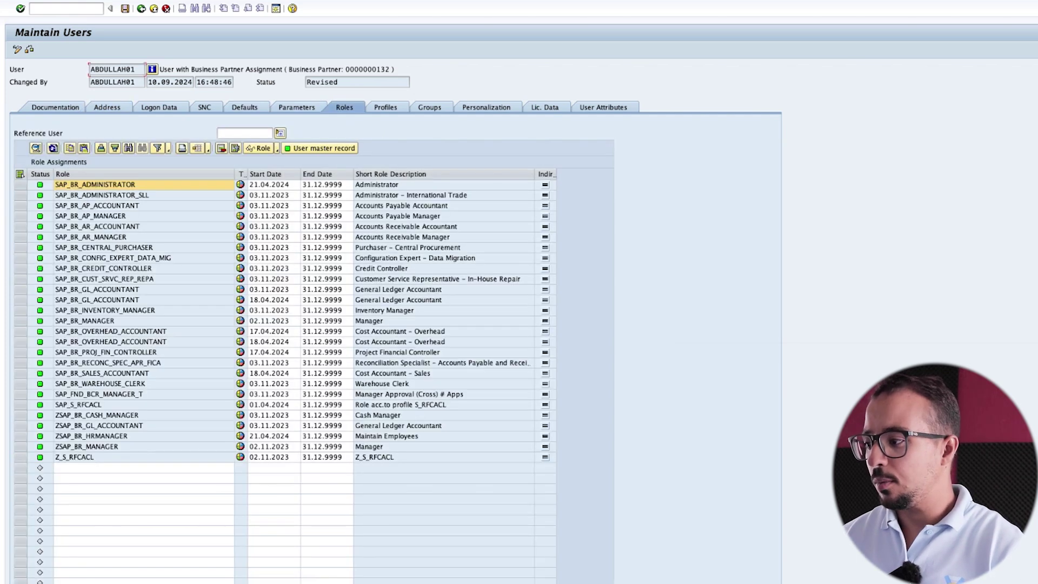
pyautogui.click(143, 467)
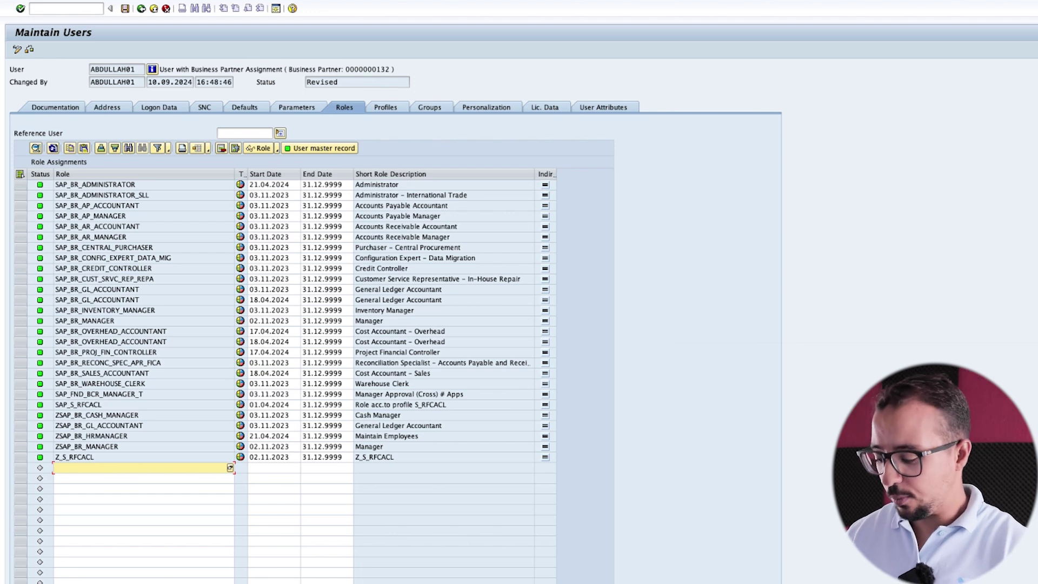
pyautogui.hotkey('ctrl', 'v')
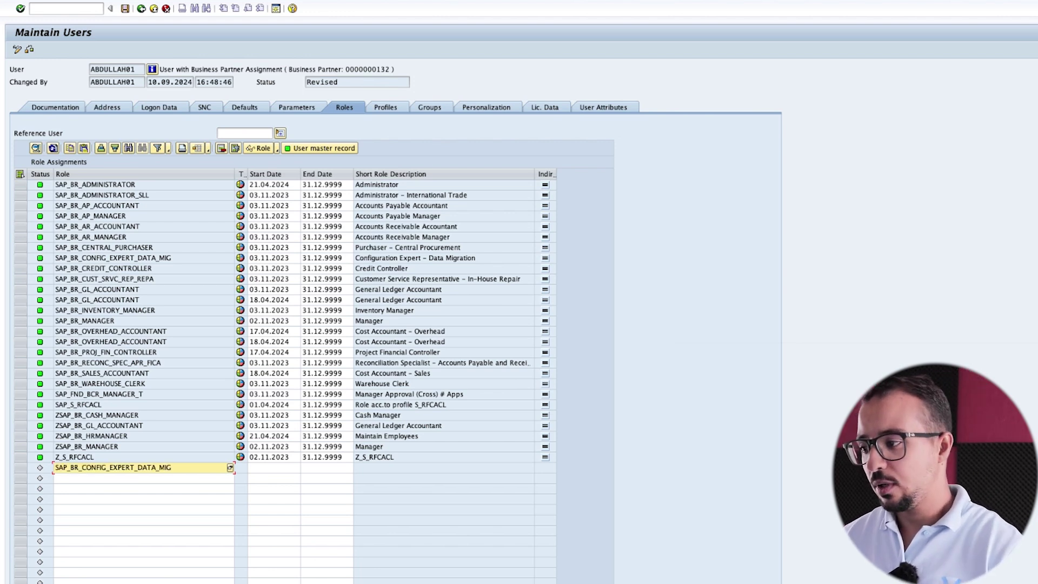
pyautogui.press('Return')
pyautogui.click(125, 9)
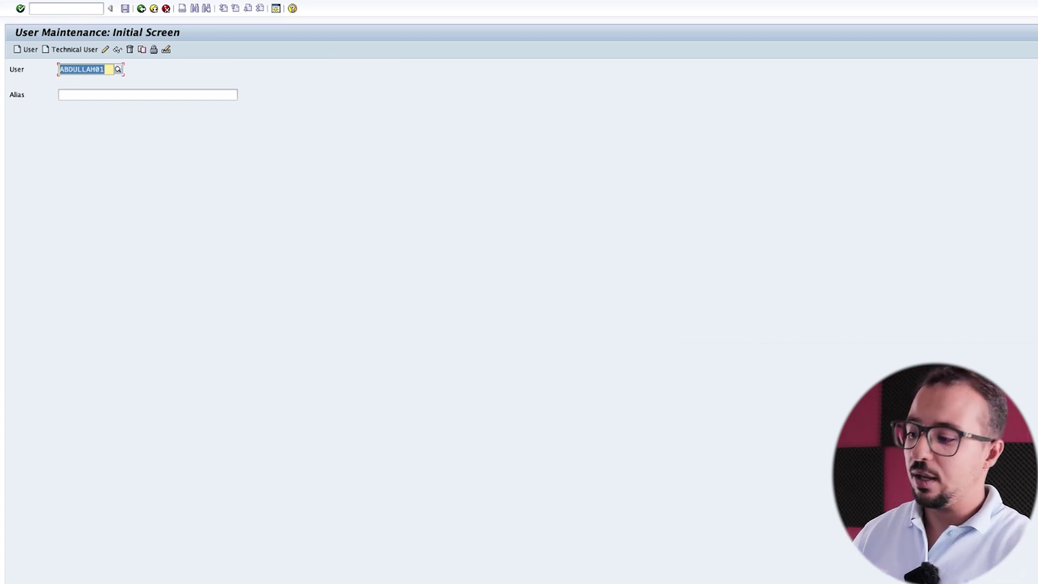
# Return to the browser and show the Fiori Launchpad Home page.
pyautogui.hotkey('ctrl', 'Left')
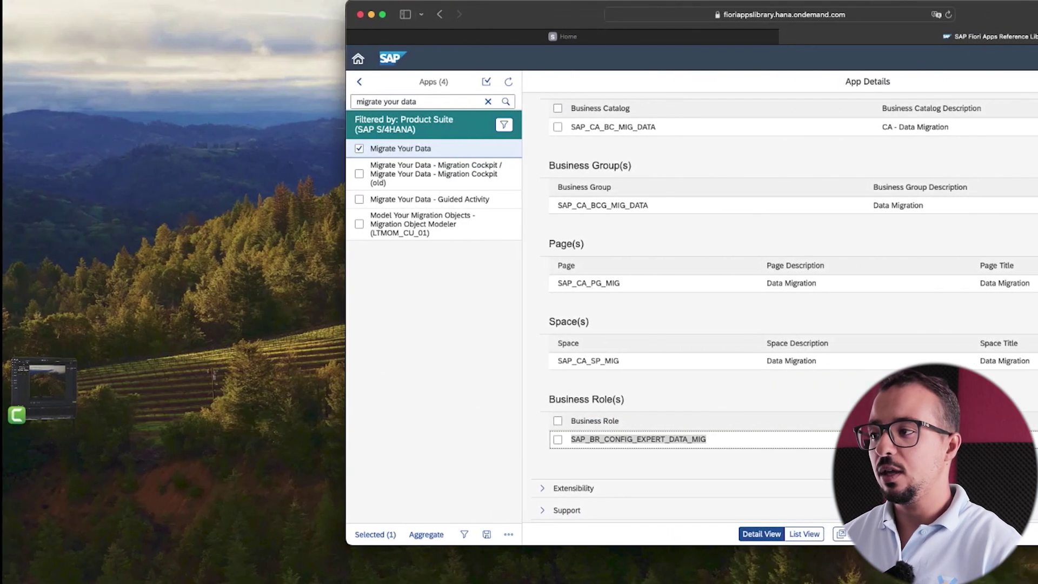
pyautogui.hotkey('ctrl', 'shift', 'Tab')
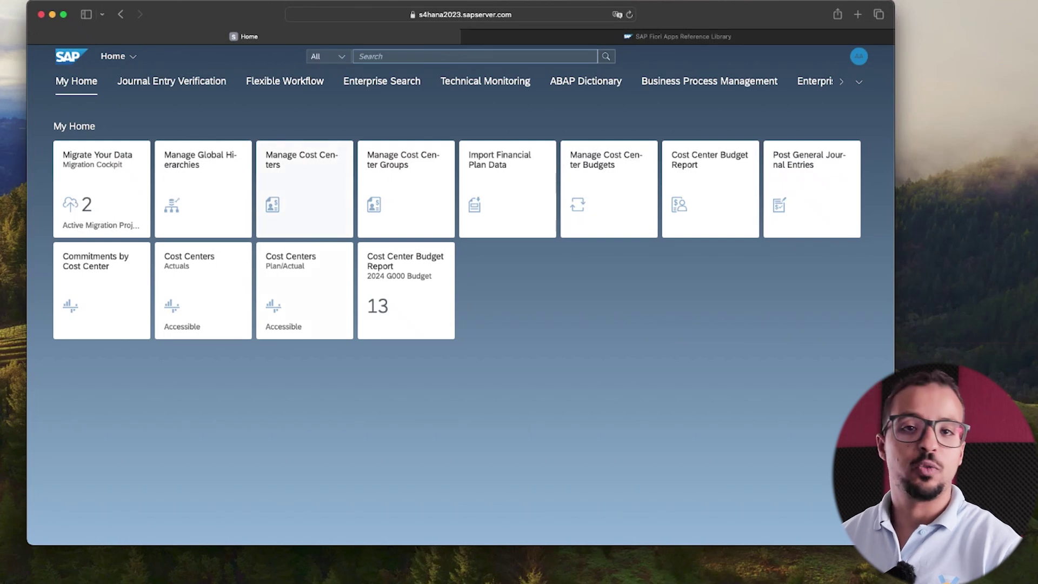